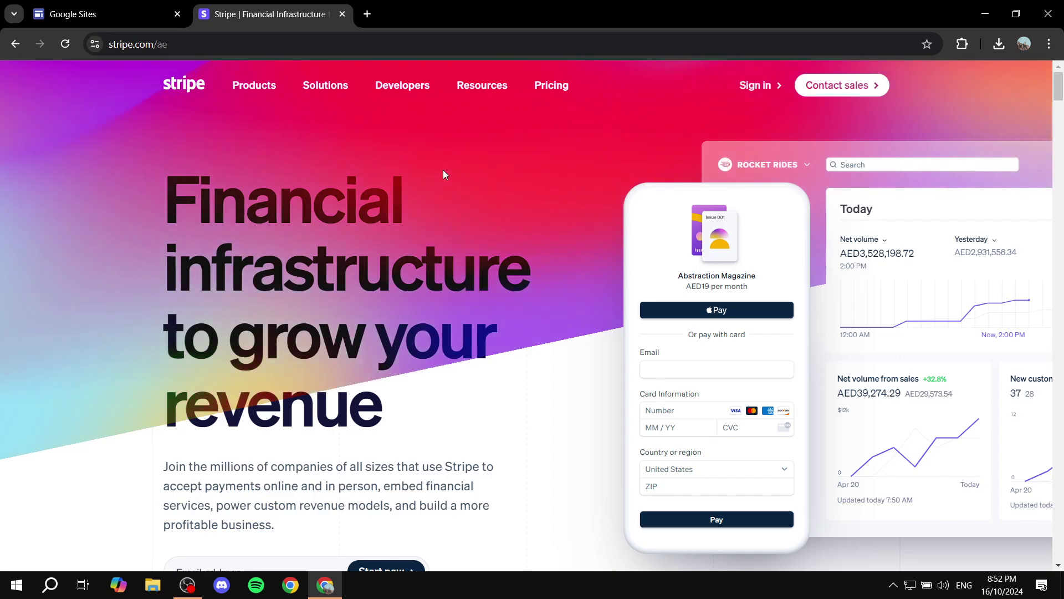
- Open My Blog's 'Thank you!' page in Google Sites, then return to the Stripe tab
{"action": "left_click", "coordinate": [121, 4]}
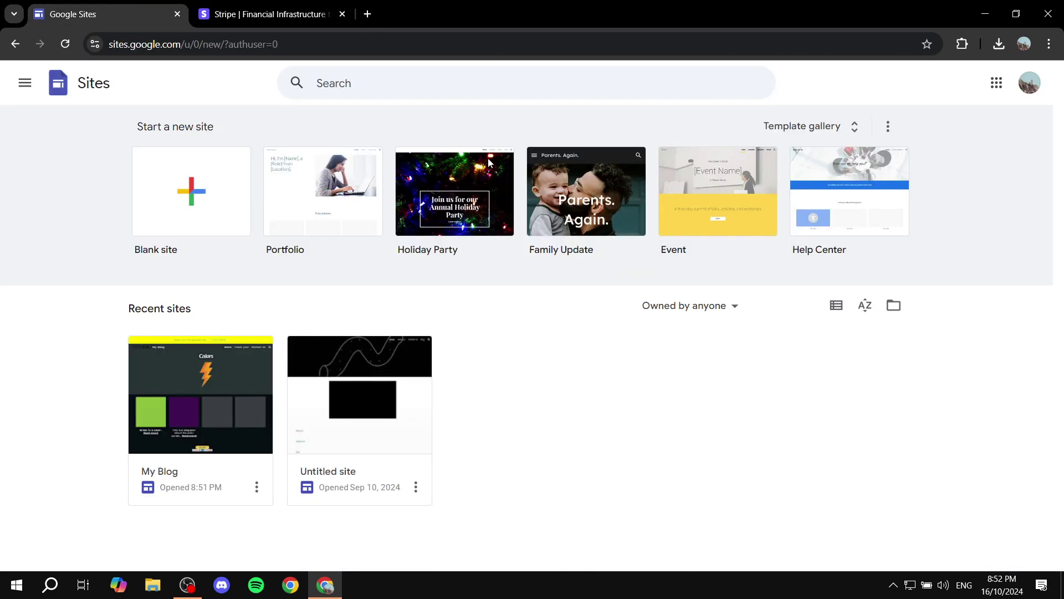
{"action": "left_click", "coordinate": [206, 403]}
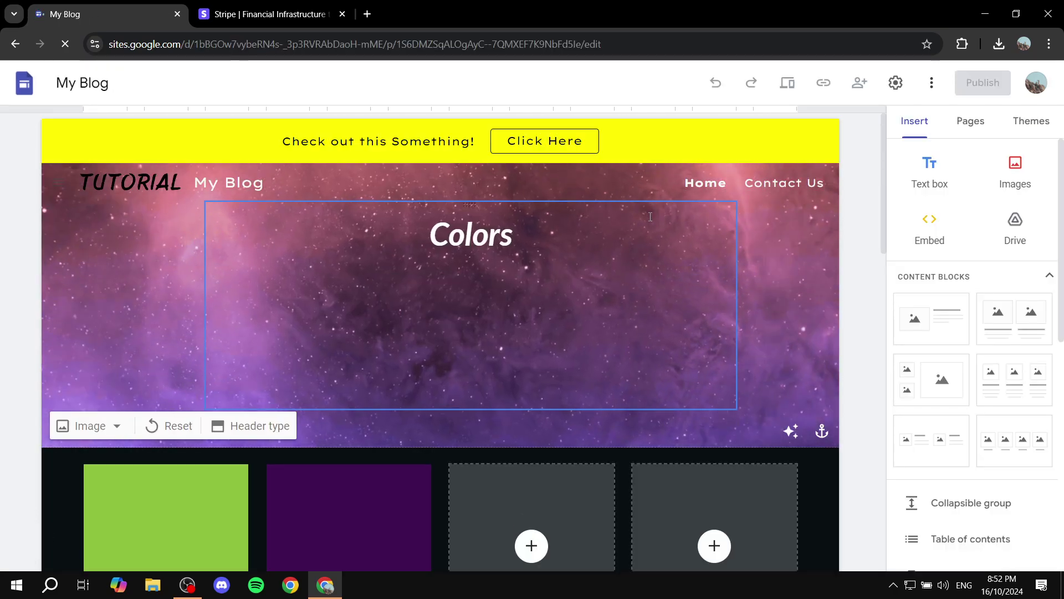
{"action": "left_click", "coordinate": [628, 280]}
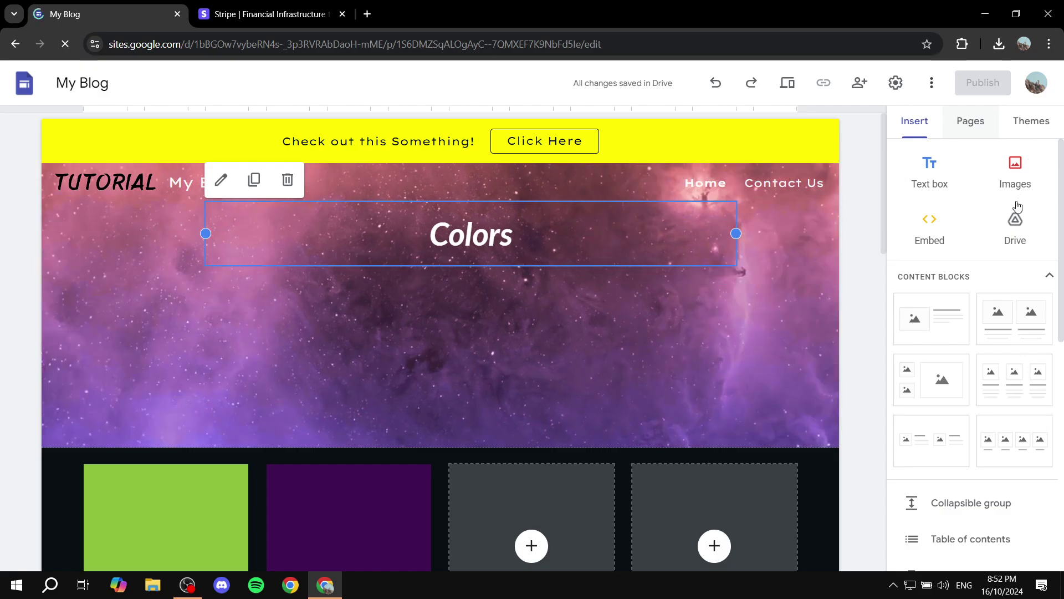
{"action": "left_click", "coordinate": [977, 125]}
{"action": "left_click", "coordinate": [960, 220]}
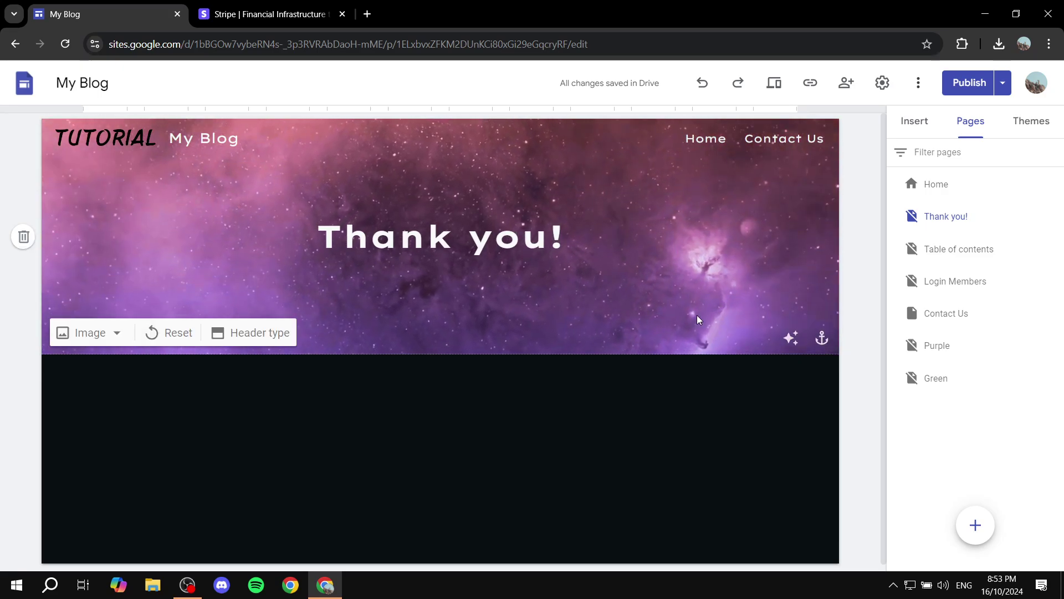
{"action": "left_click", "coordinate": [258, 8]}
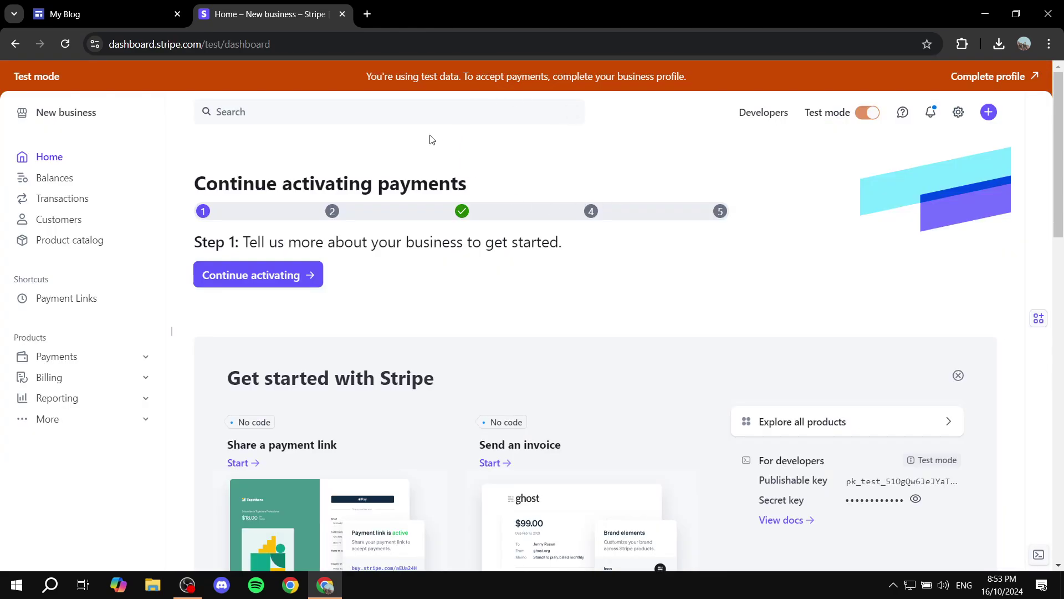
- From Transactions, choose Payment link in the Create payment menu
{"action": "mouse_move", "coordinate": [859, 112]}
{"action": "left_click", "coordinate": [72, 200]}
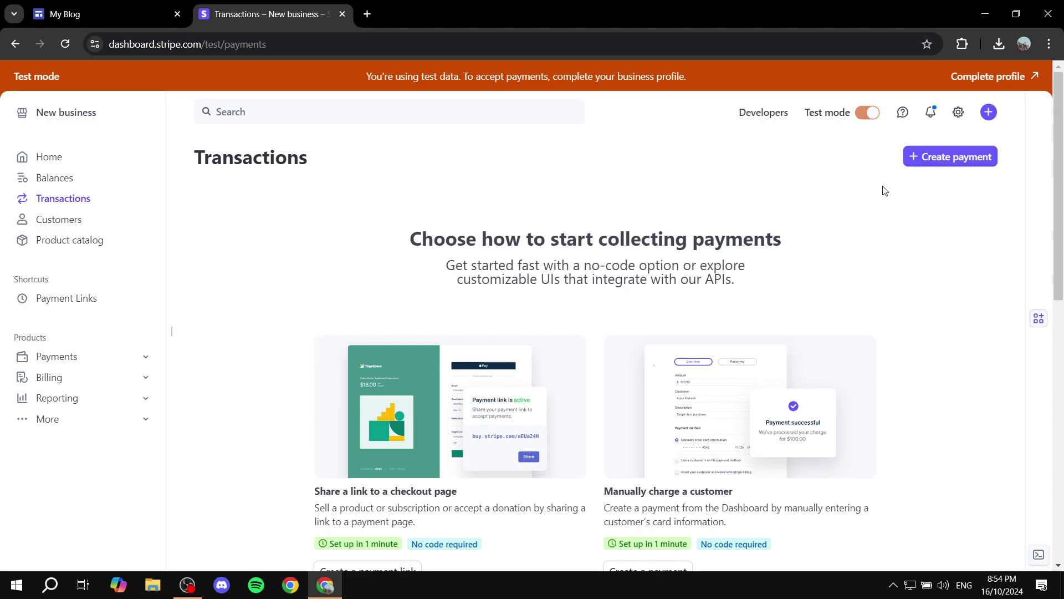
{"action": "left_click", "coordinate": [950, 159]}
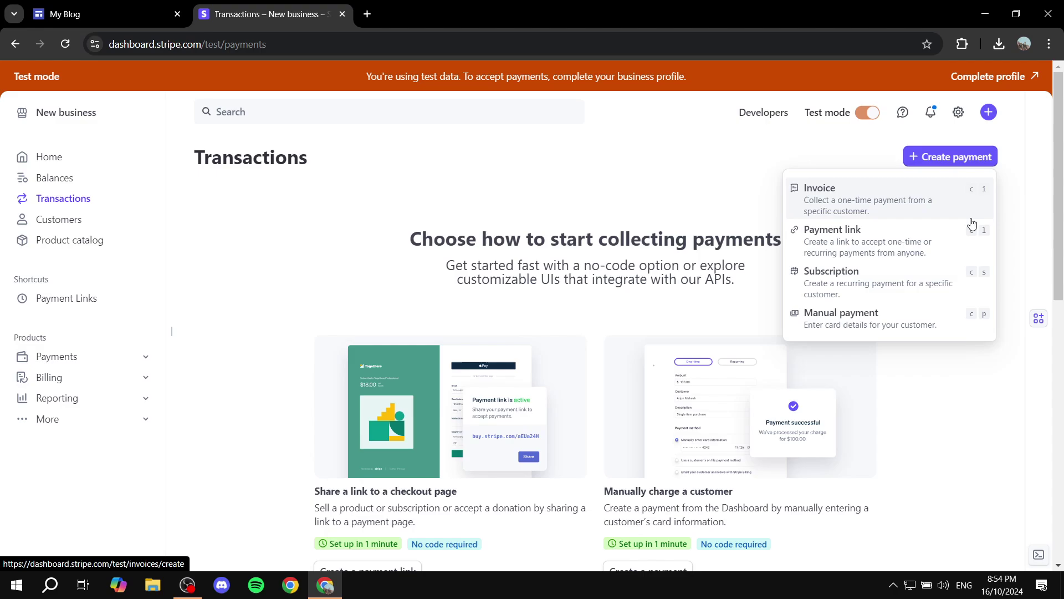
{"action": "left_click", "coordinate": [881, 241]}
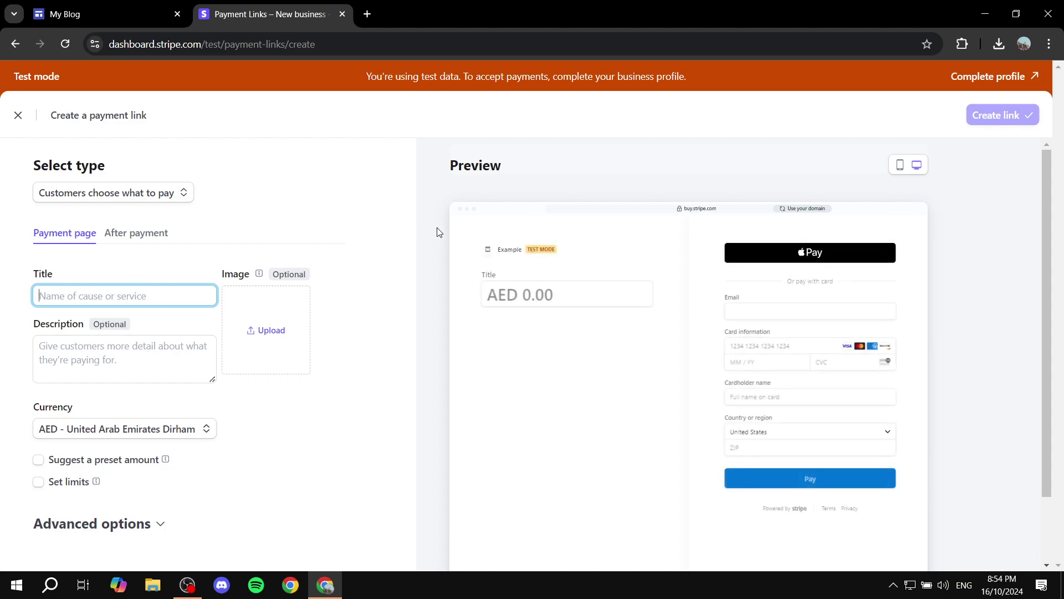
- Set the link type to 'Products or subscriptions' and start adding a new product
{"action": "left_click_drag", "start_coordinate": [28, 172], "coordinate": [126, 171]}
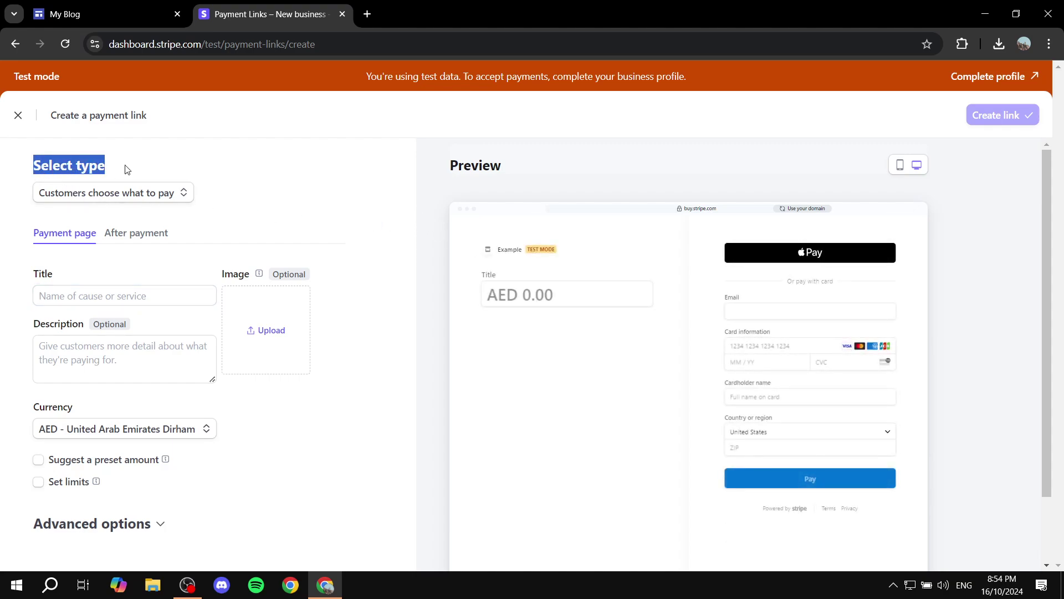
{"action": "left_click", "coordinate": [135, 190]}
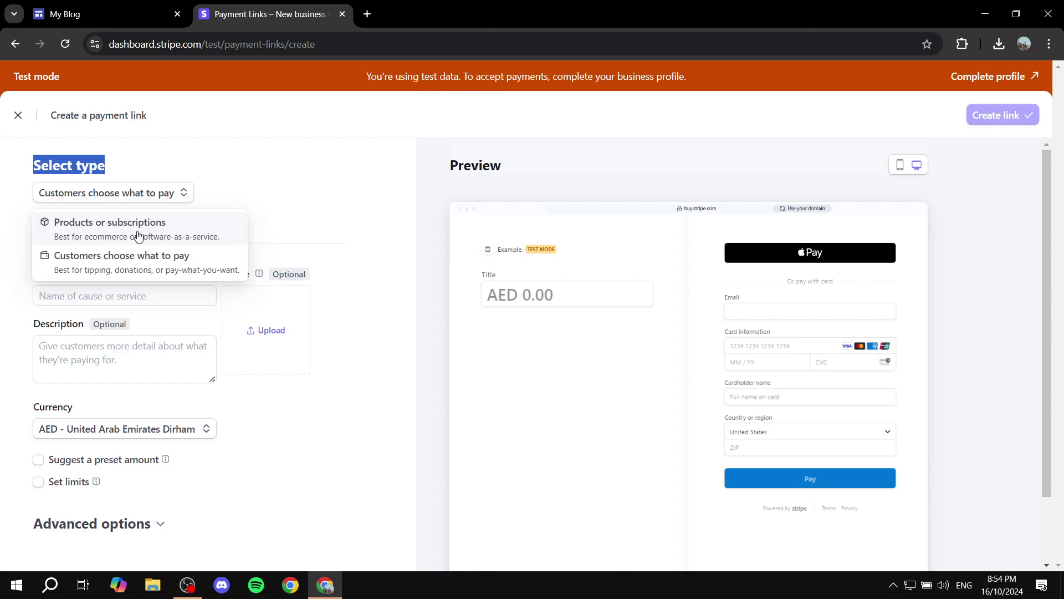
{"action": "key", "text": "Return"}
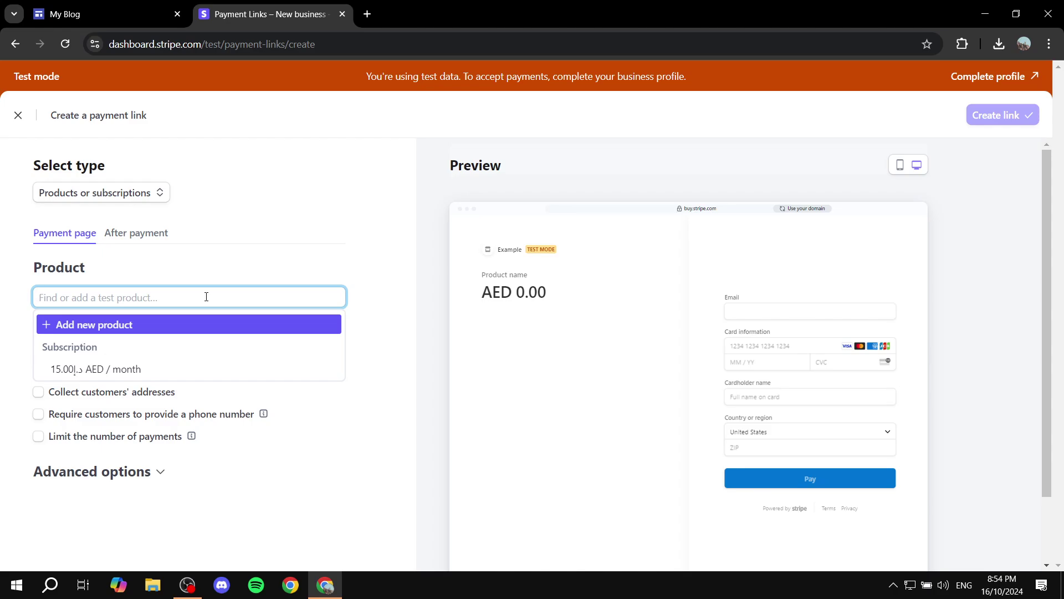
{"action": "left_click", "coordinate": [126, 324]}
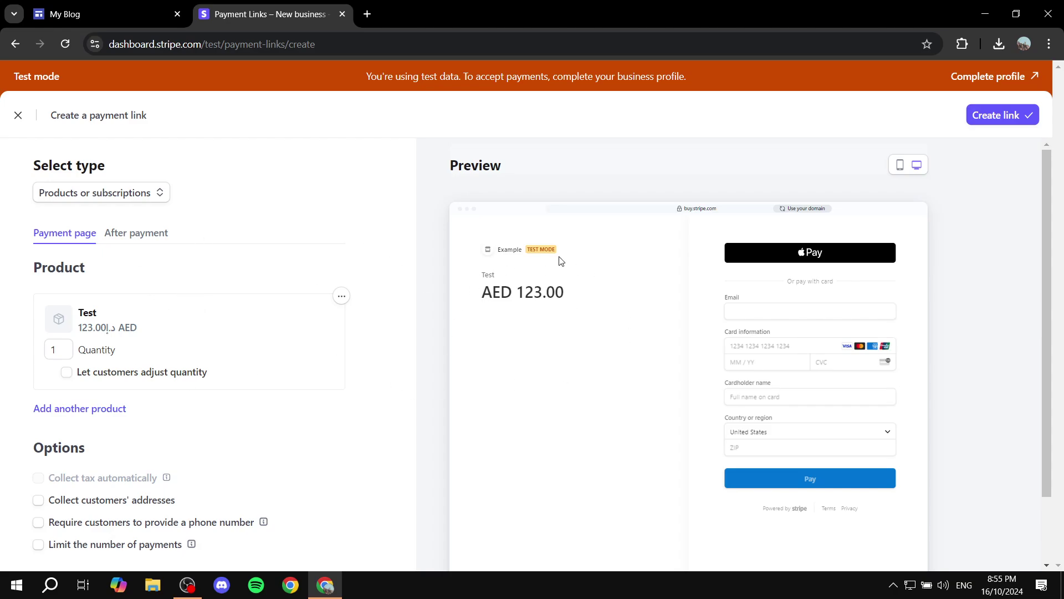
{"action": "scroll", "coordinate": [833, 322], "scroll_direction": "down", "scroll_amount": 1}
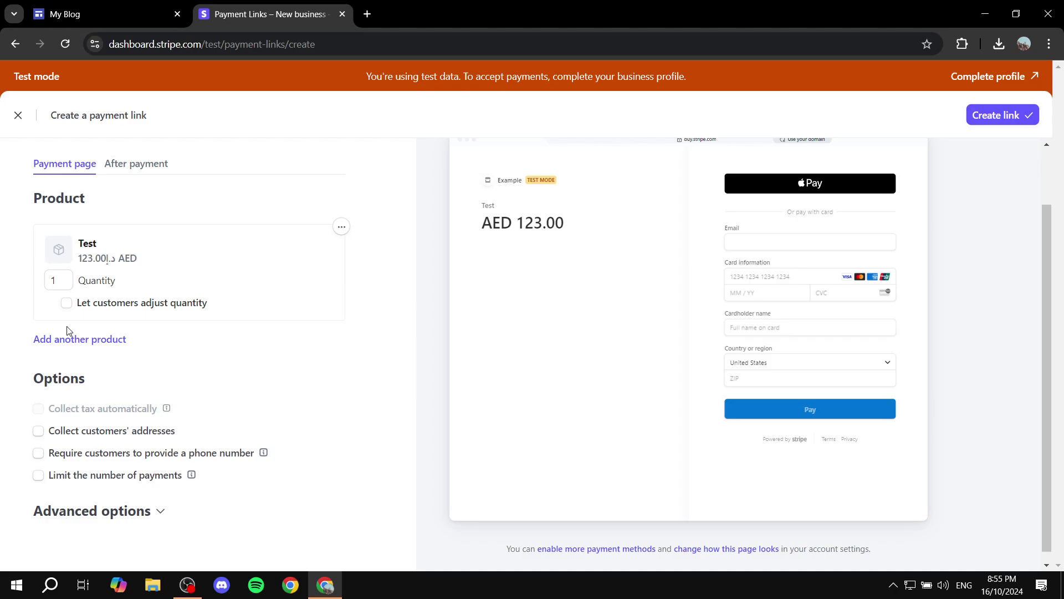
{"action": "scroll", "coordinate": [115, 355], "scroll_direction": "down", "scroll_amount": 1}
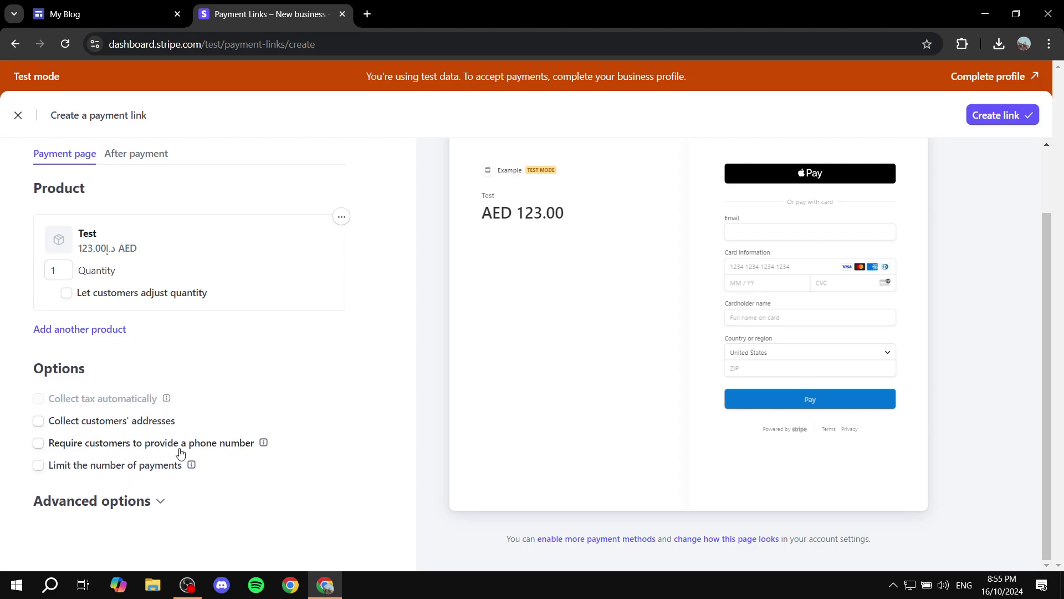
{"action": "left_click", "coordinate": [159, 502]}
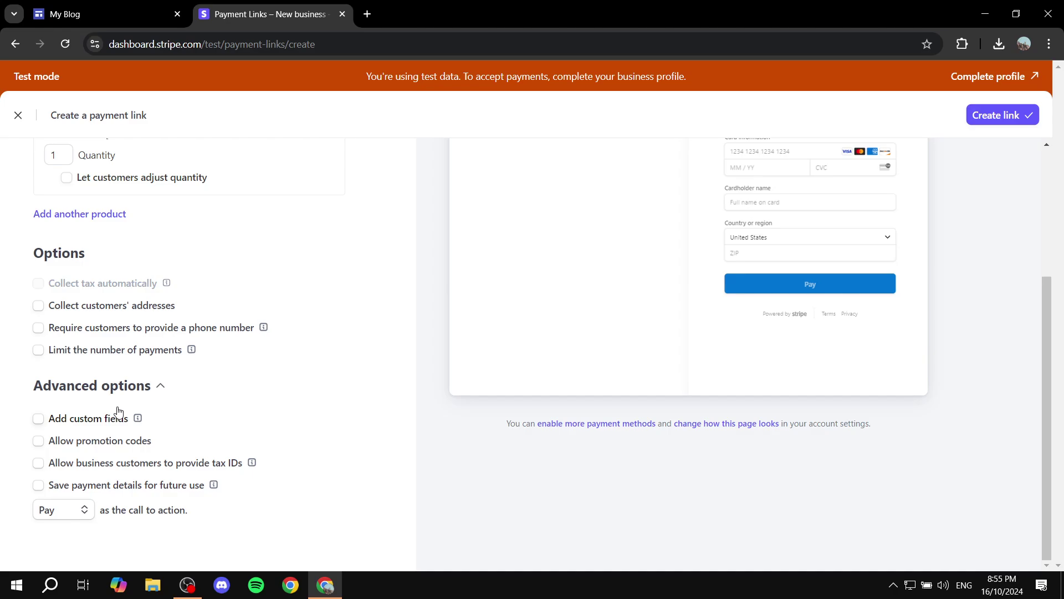
{"action": "scroll", "coordinate": [111, 424], "scroll_direction": "up", "scroll_amount": 4}
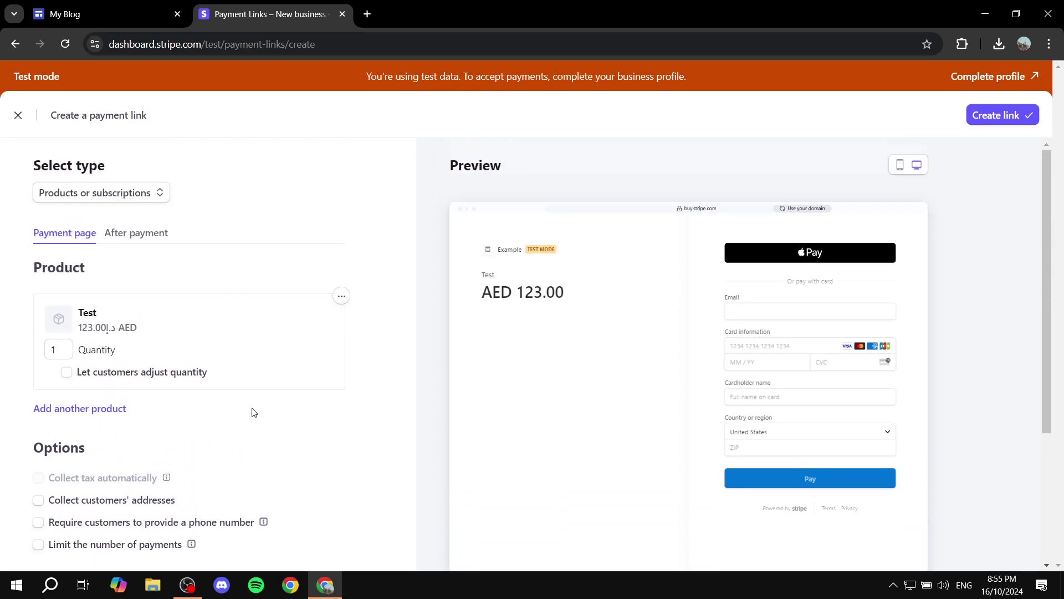
{"action": "scroll", "coordinate": [159, 340], "scroll_direction": "down", "scroll_amount": 4}
{"action": "scroll", "coordinate": [147, 430], "scroll_direction": "up", "scroll_amount": 4}
- Under After payment, replace the confirmation page with a redirect to a website
{"action": "left_click", "coordinate": [130, 238]}
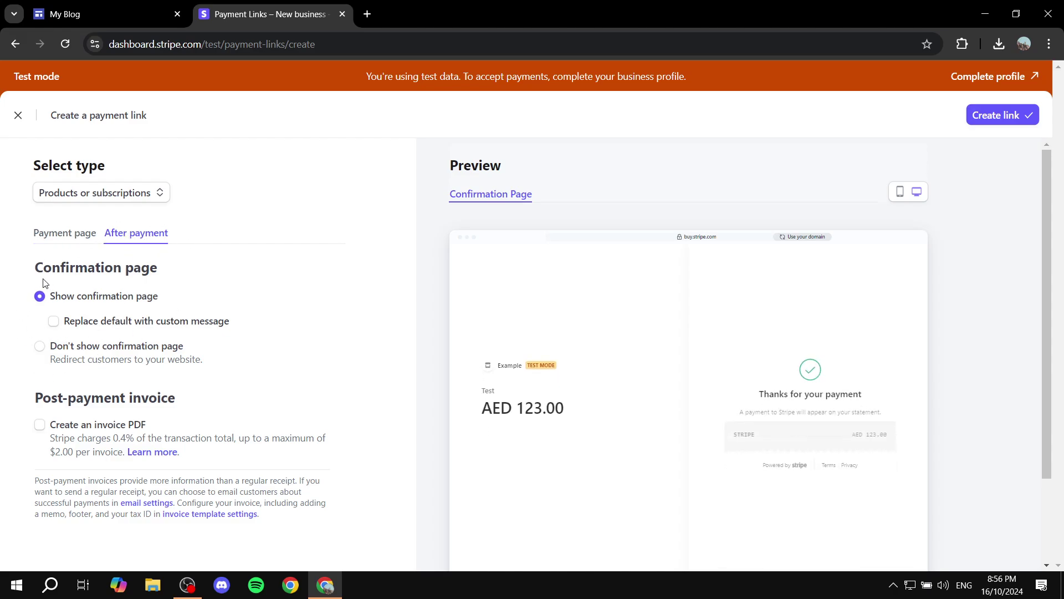
{"action": "left_click_drag", "start_coordinate": [25, 270], "coordinate": [179, 267]}
{"action": "left_click", "coordinate": [200, 263]}
{"action": "left_click", "coordinate": [39, 347]}
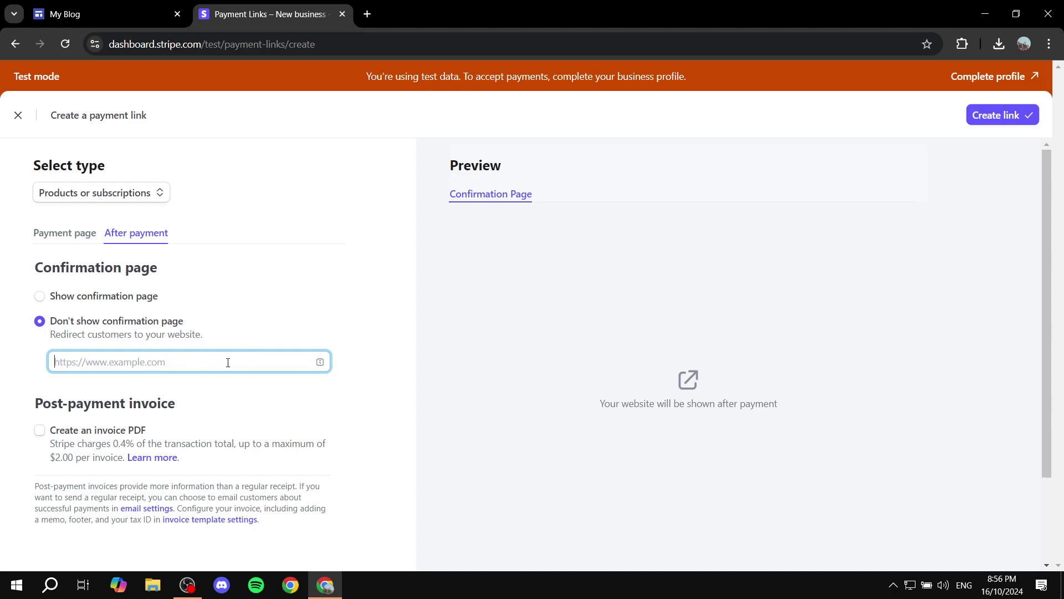
- Paste the Google Sites thank-you page URL as the redirect and create the link
{"action": "left_click", "coordinate": [83, 14]}
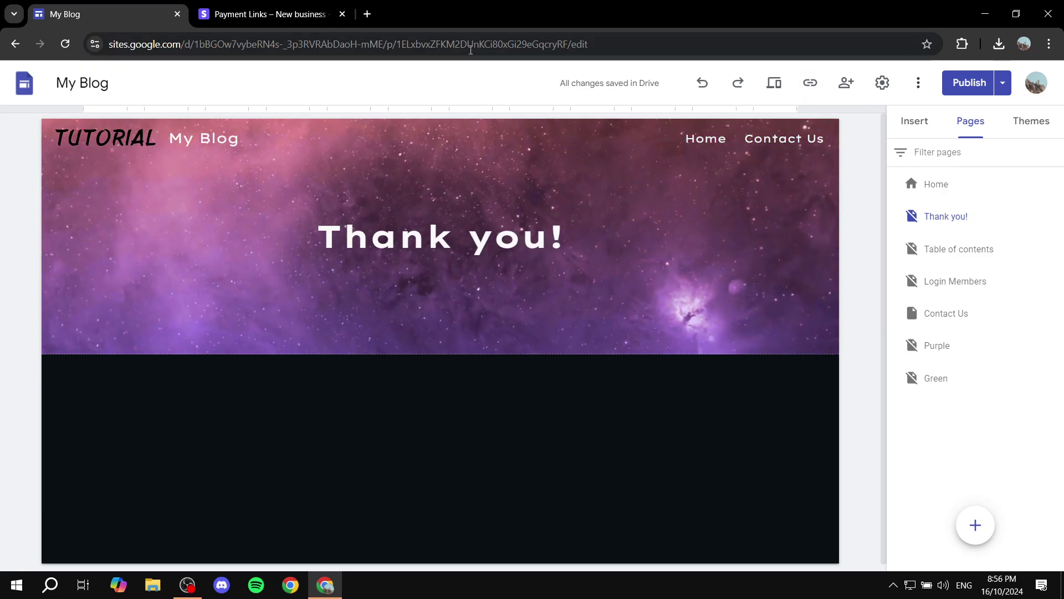
{"action": "left_click", "coordinate": [247, 5]}
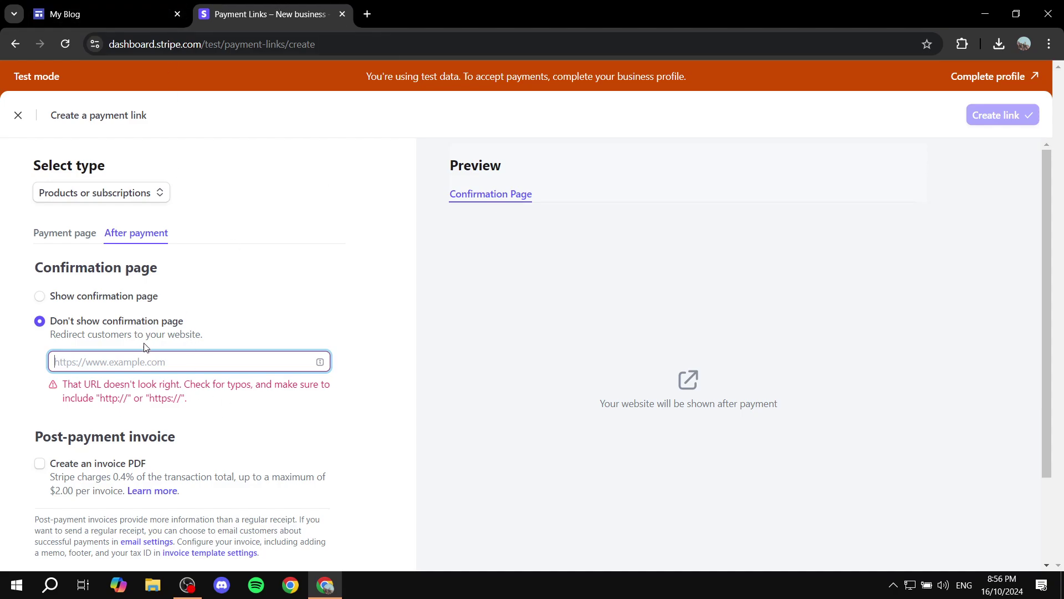
{"action": "type", "text": "https://sites.google.com/view/tutorialistexplainstuff/thank-you"}
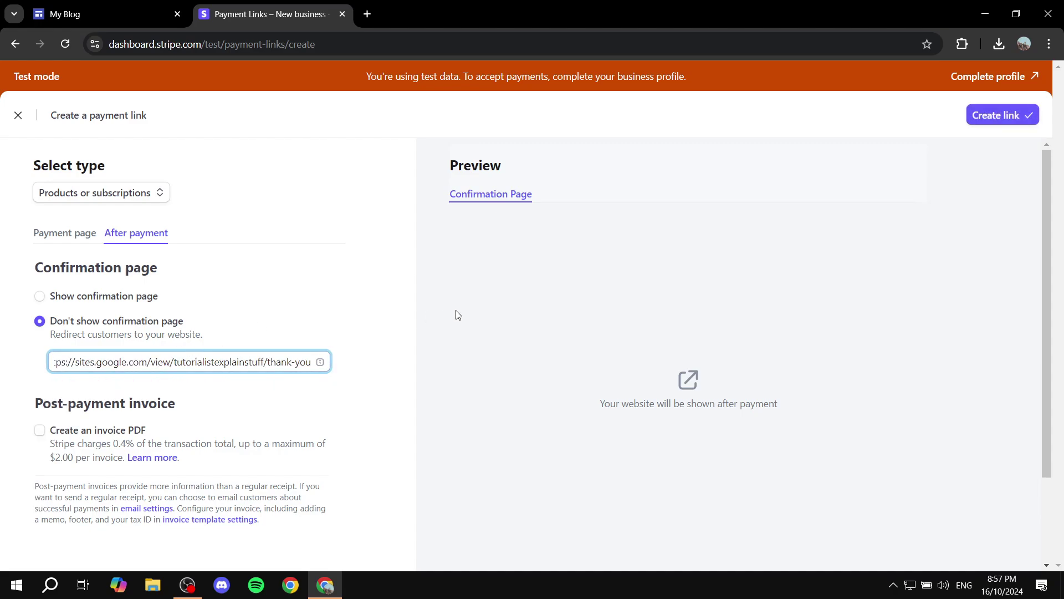
{"action": "scroll", "coordinate": [387, 332], "scroll_direction": "down", "scroll_amount": 2}
{"action": "scroll", "coordinate": [243, 240], "scroll_direction": "up", "scroll_amount": 2}
{"action": "left_click", "coordinate": [1002, 115]}
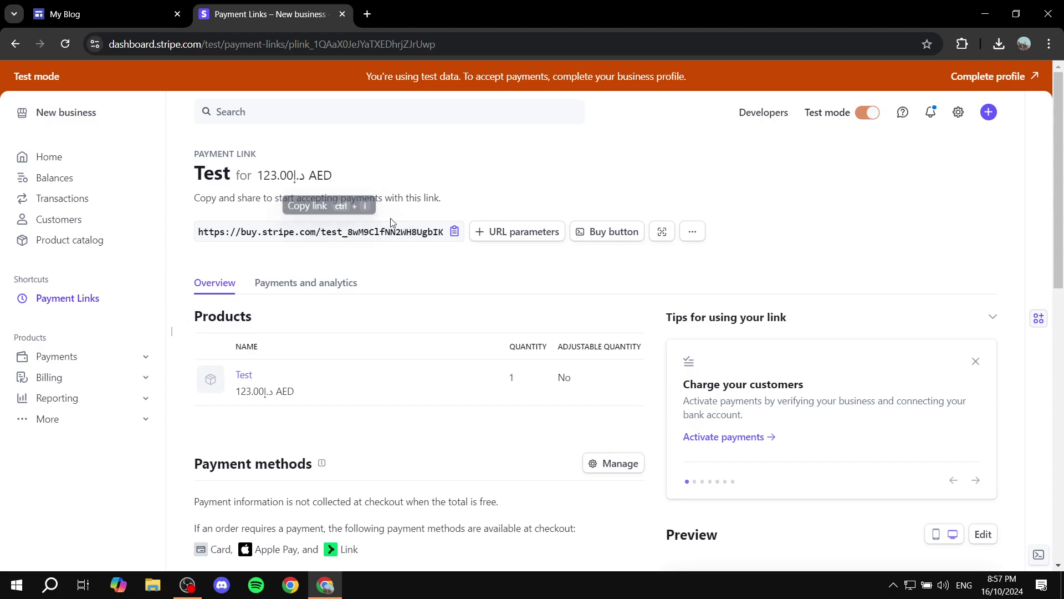
- Copy the Test link's URL, view its AED 123.00 checkout, then close that tab
{"action": "left_click", "coordinate": [455, 234]}
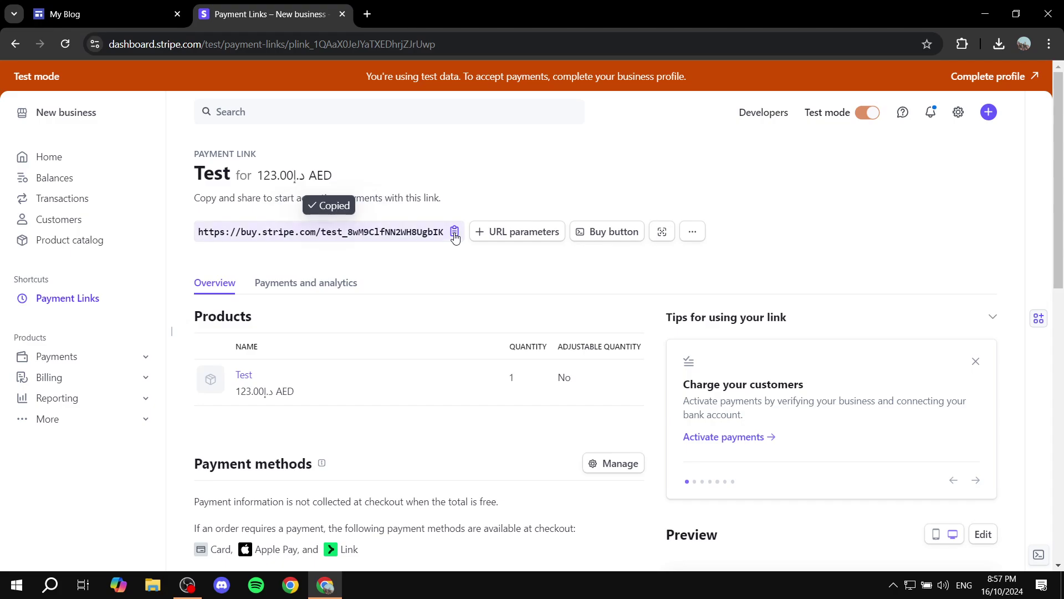
{"action": "left_click", "coordinate": [138, 15]}
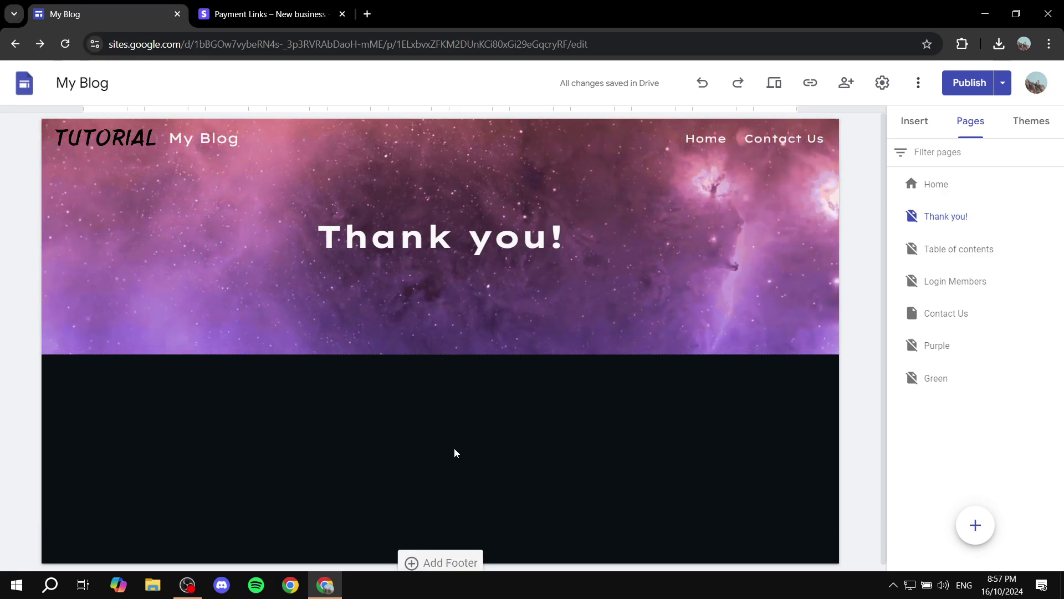
{"action": "left_click", "coordinate": [266, 14]}
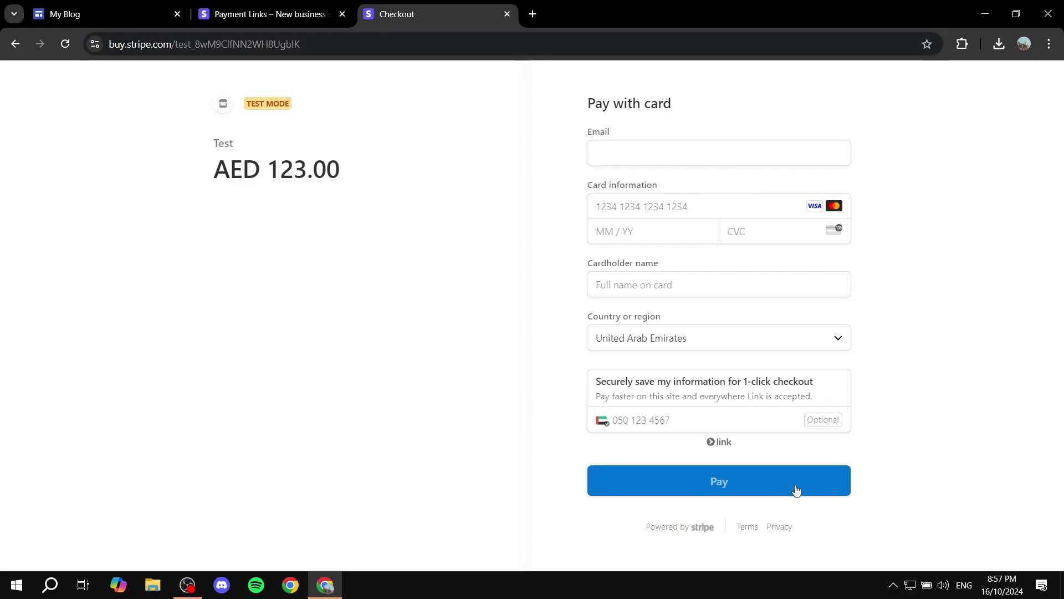
{"action": "left_click", "coordinate": [266, 14]}
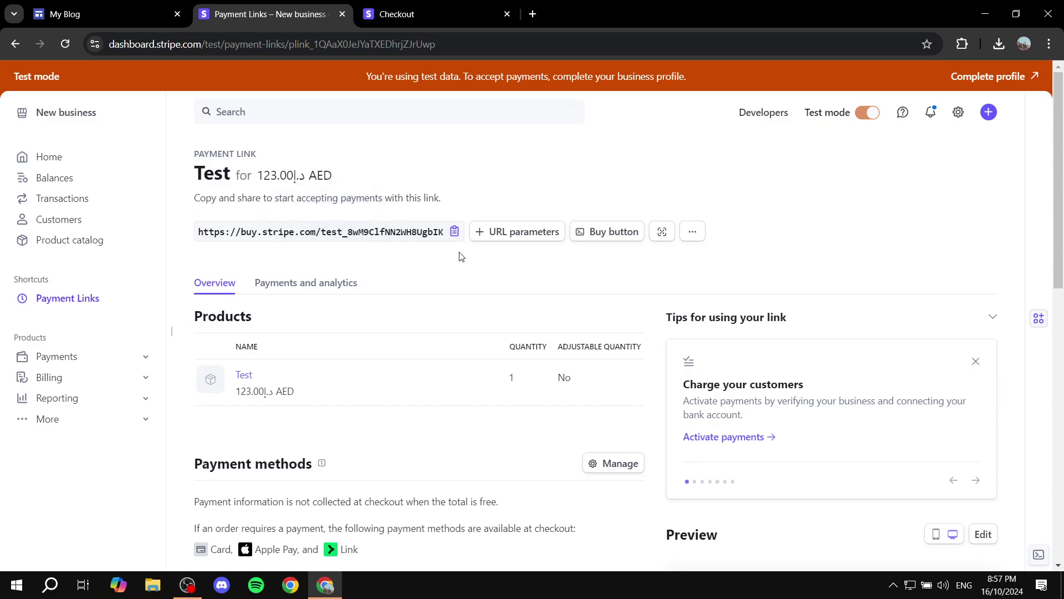
{"action": "key", "text": "ctrl+Tab"}
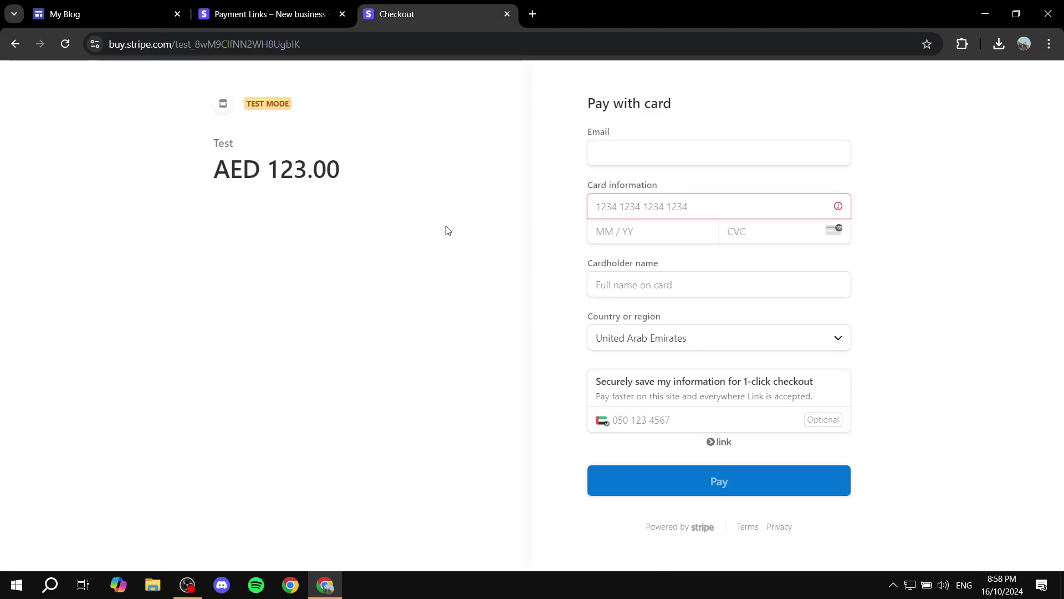
{"action": "left_click", "coordinate": [507, 15]}
{"action": "left_click", "coordinate": [590, 134]}
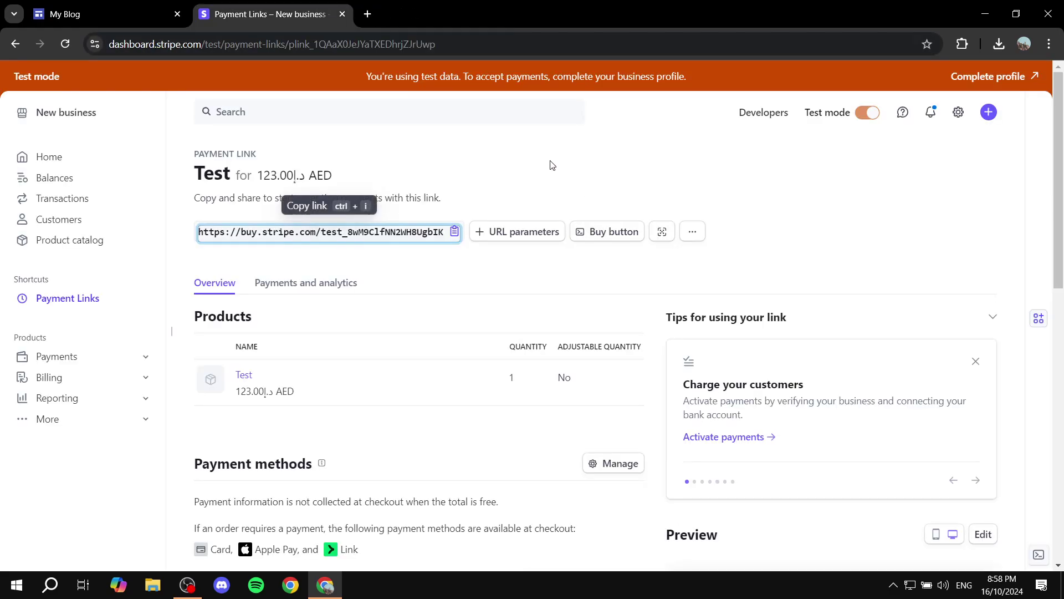